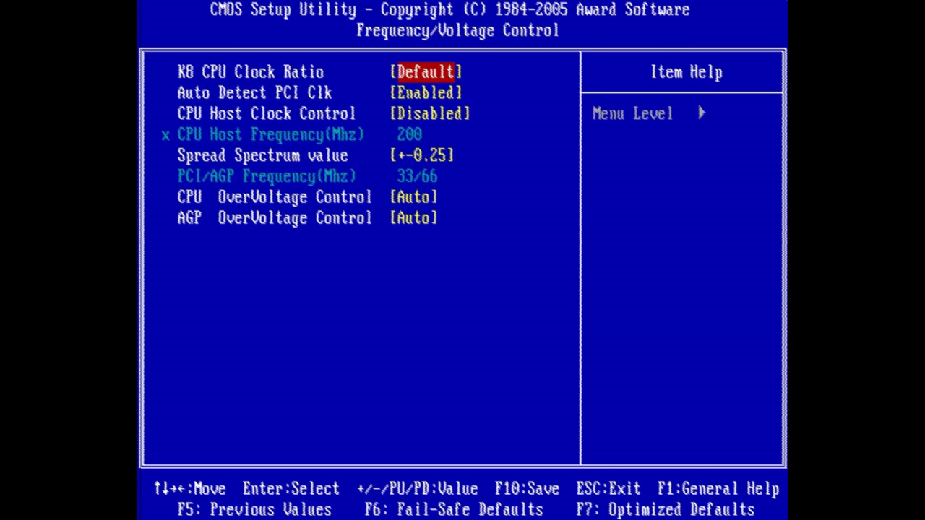
Step: Save the changed BIOS settings to CMOS and exit setup with F10
key("F10")
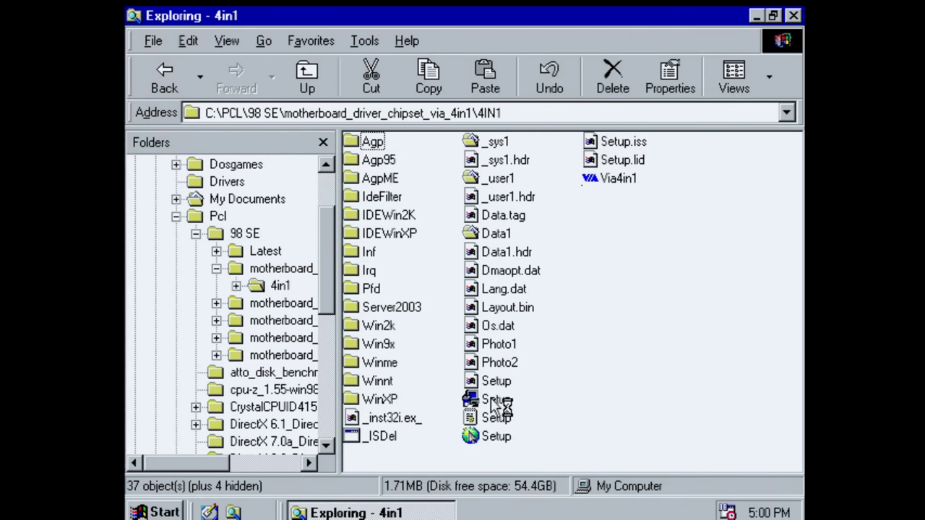
Step: Install the VIA 4in1 drivers with ATAPI support and DMA enabled, then start the UniChrome II driver
double_click(493, 400)
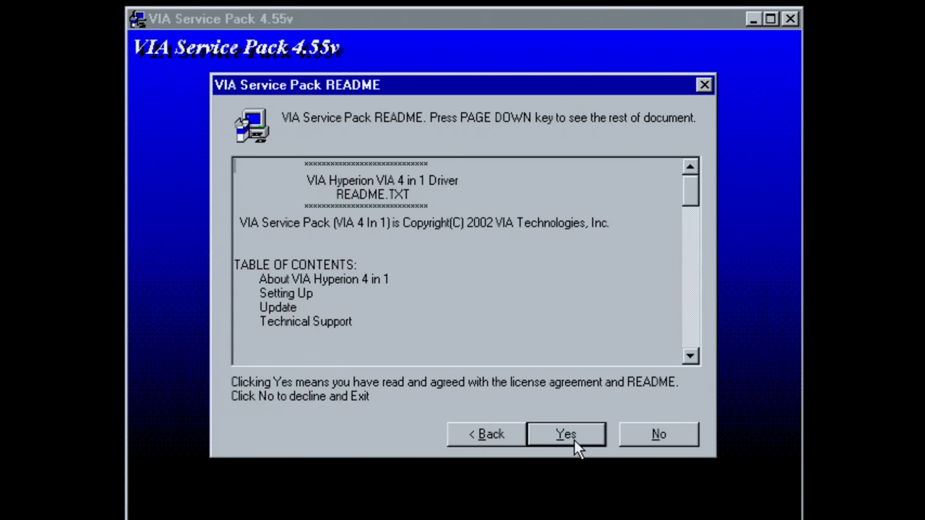
left_click(574, 438)
left_click(573, 440)
left_click(573, 440)
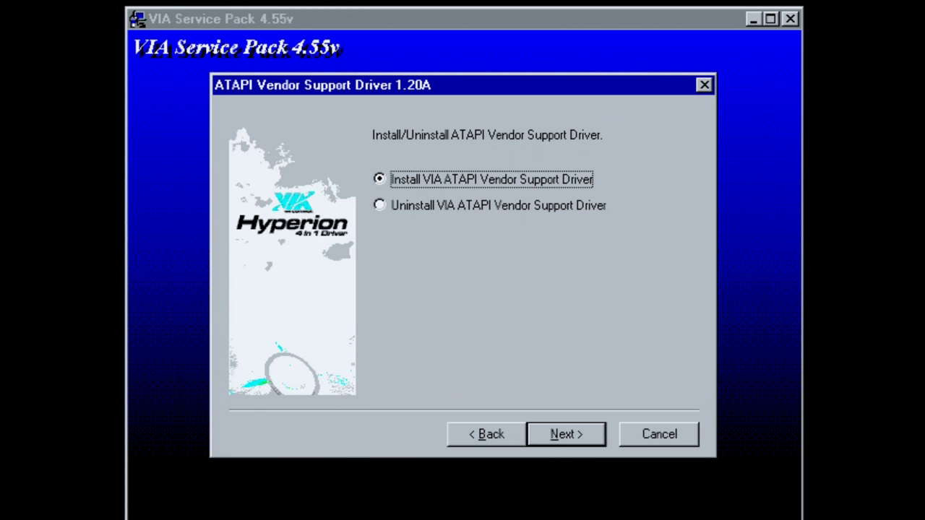
left_click(574, 440)
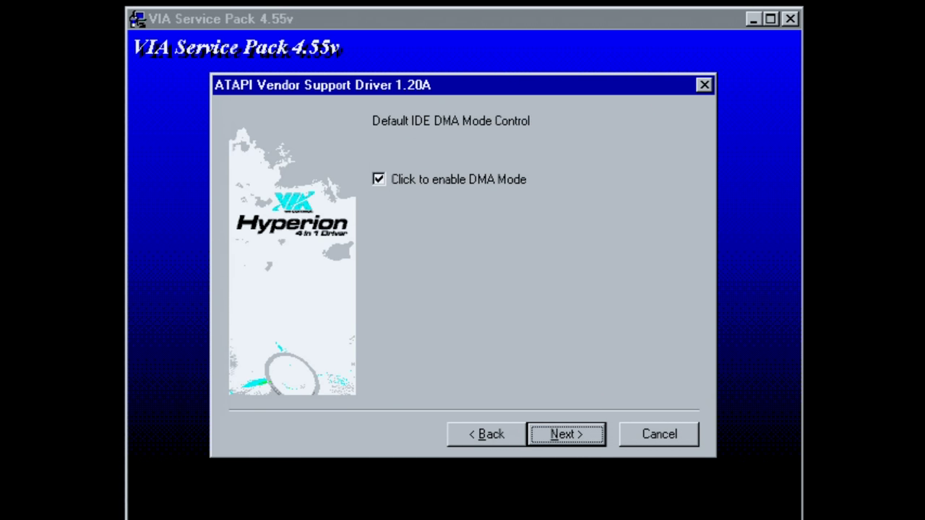
left_click(573, 440)
left_click(574, 440)
left_click(573, 440)
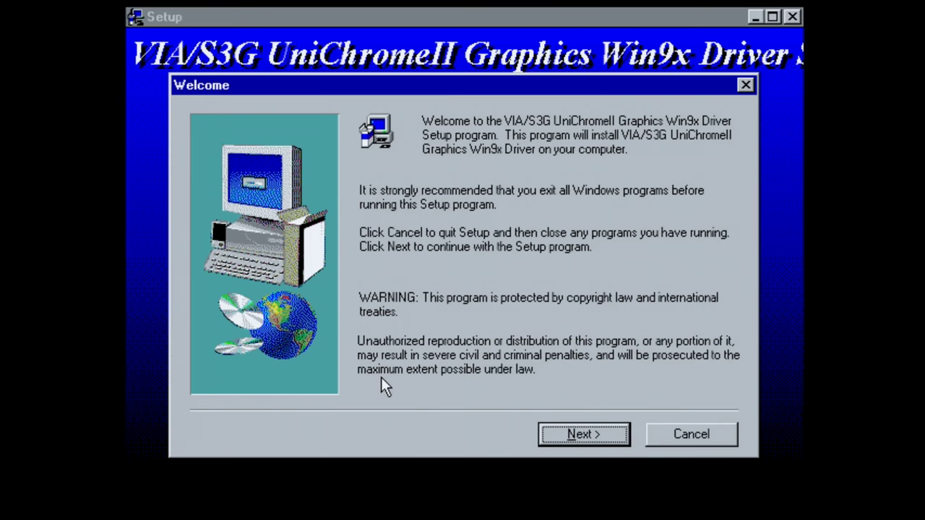
left_click(563, 437)
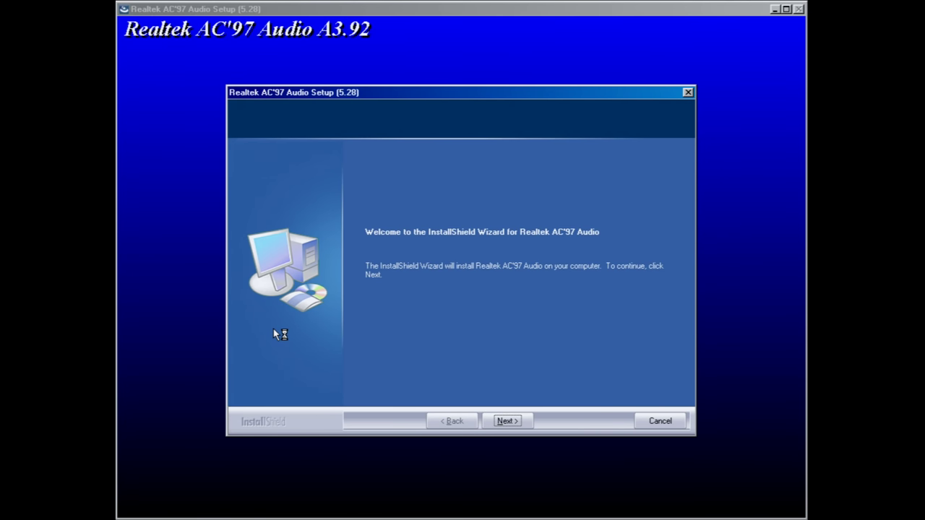
Step: Install the Realtek AC'97 audio driver and dismiss the DirectX 8 warning
left_click(505, 421)
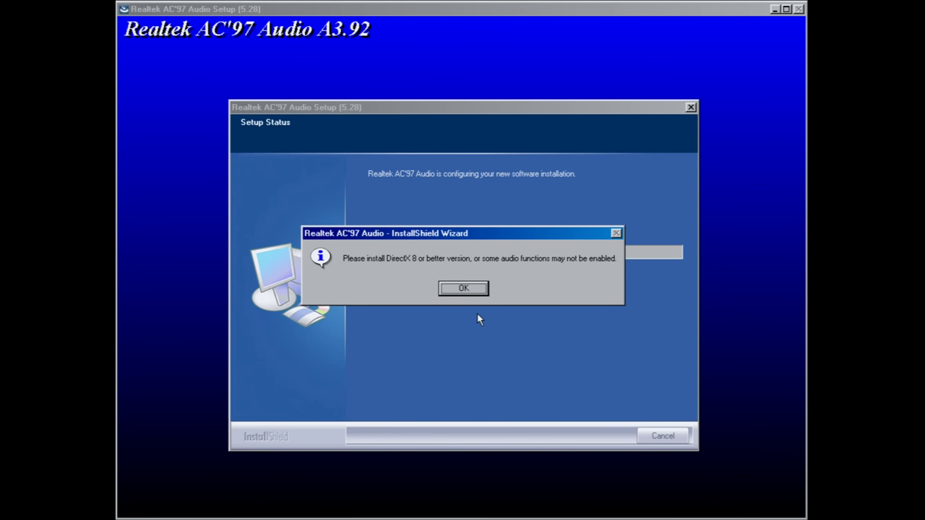
left_click(465, 289)
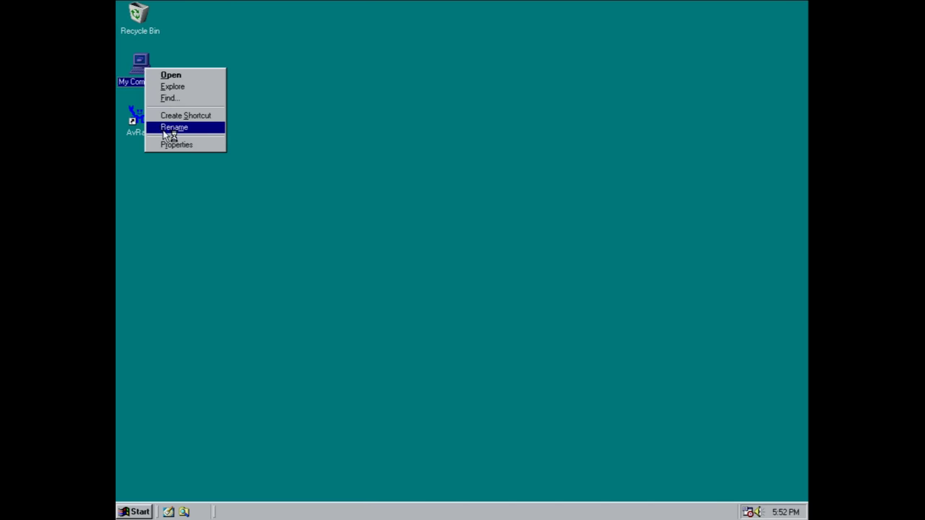
Step: Remove the VIA Bus Master PCI IDE Controller in My Computer's Device Manager
left_click(167, 143)
left_click(287, 119)
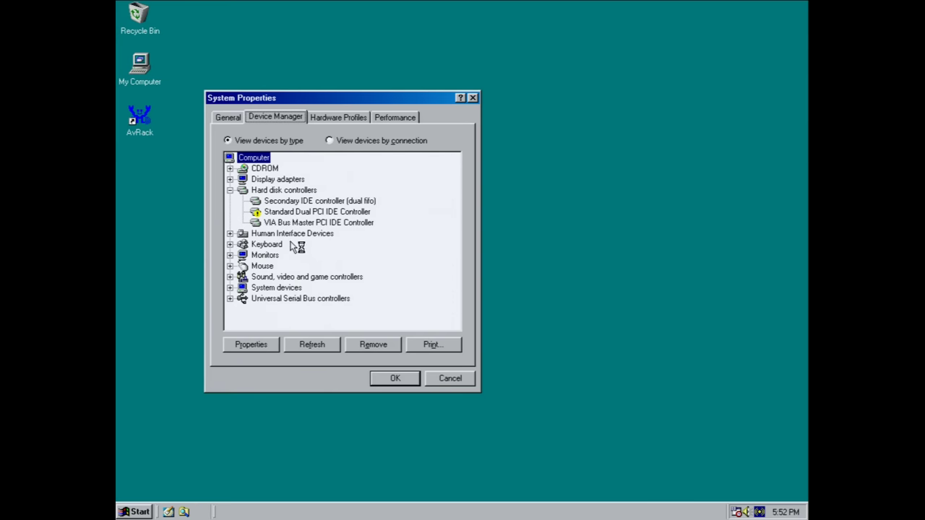
left_click(307, 223)
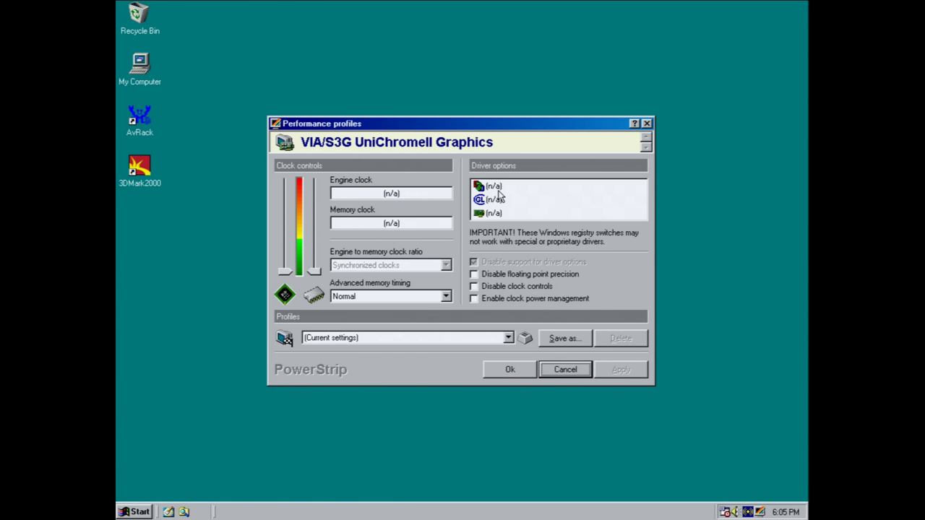
Step: Close PowerStrip's UniChrome II Performance profiles window
left_click(647, 123)
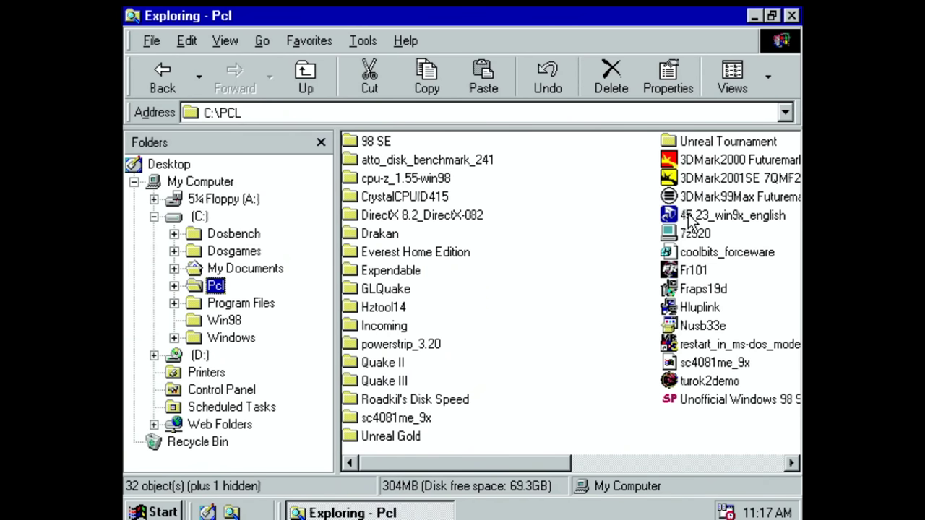
Step: Run the NVIDIA 45.23 win9x package, accept both licences and extract to the default location
double_click(744, 215)
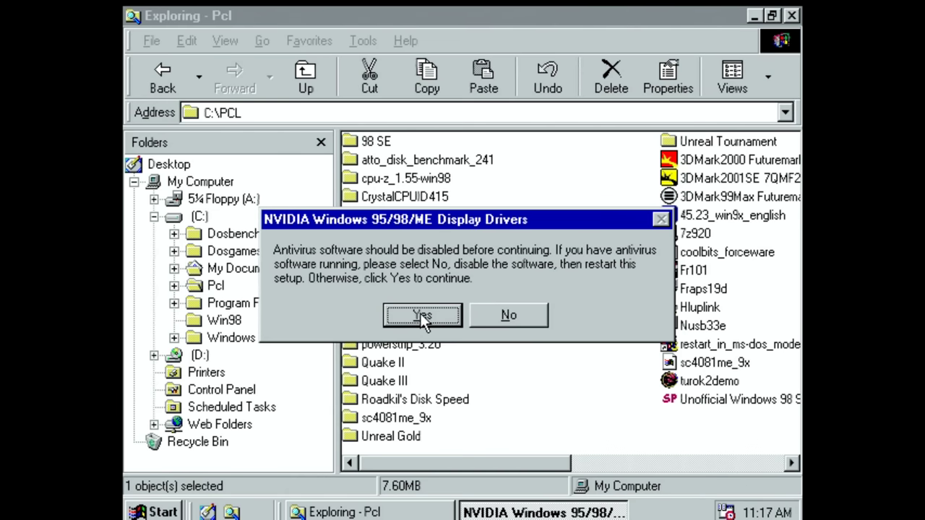
left_click(423, 316)
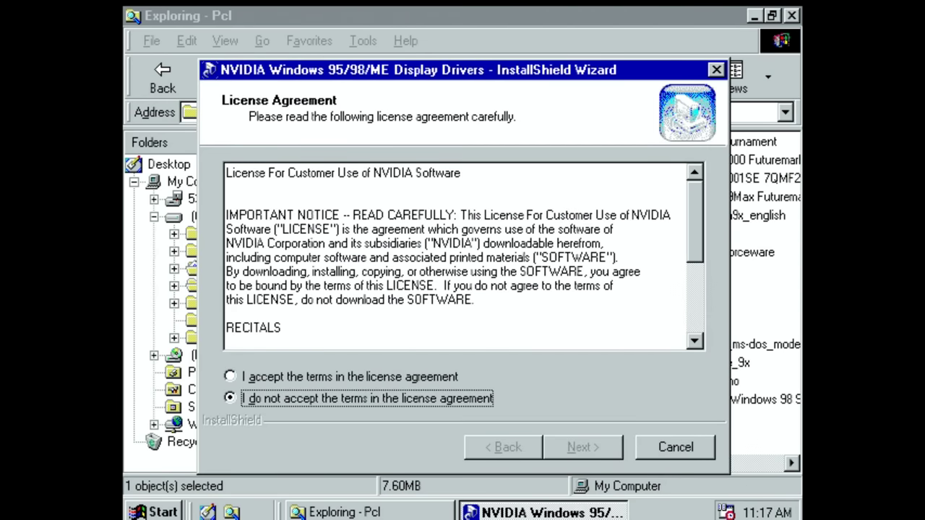
left_click(457, 379)
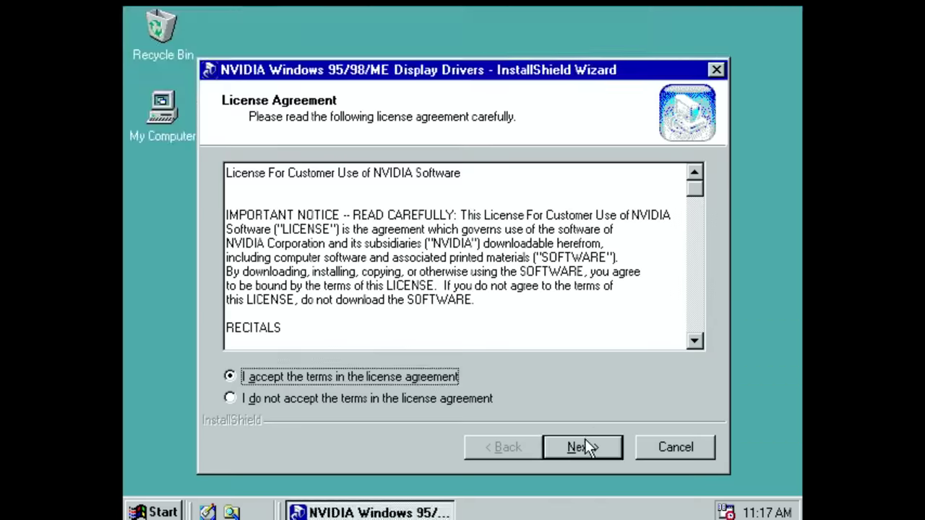
left_click(582, 446)
left_click(585, 447)
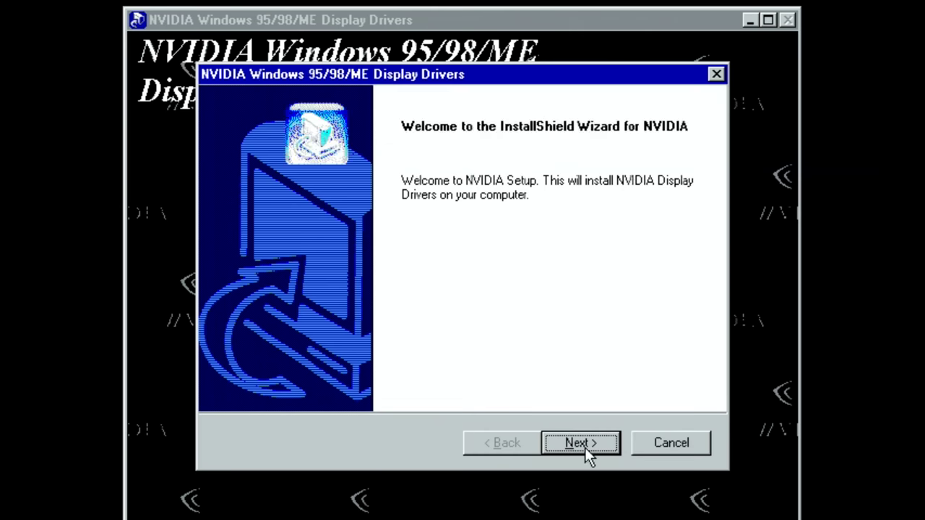
left_click(584, 447)
left_click(584, 447)
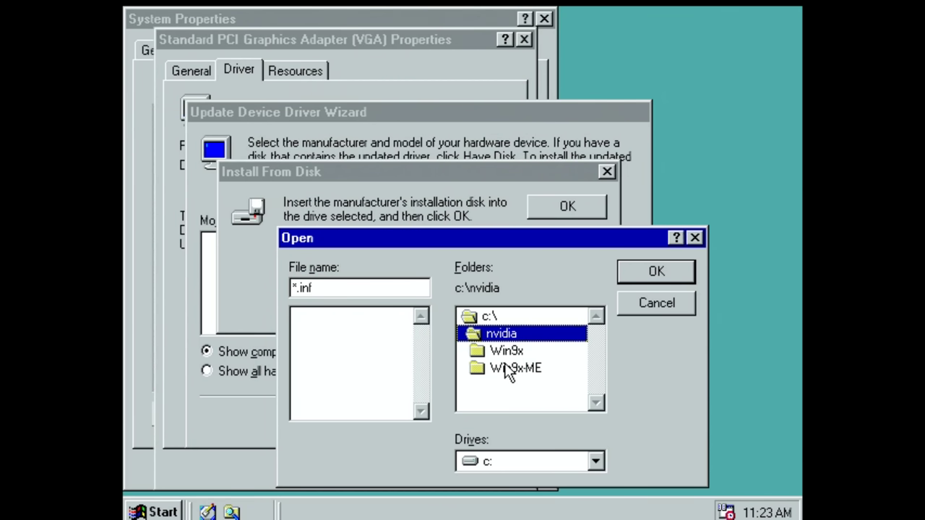
Step: Point the driver install at nvagp.inf in C:\NVIDIA\Win9x-ME\45.23
double_click(504, 362)
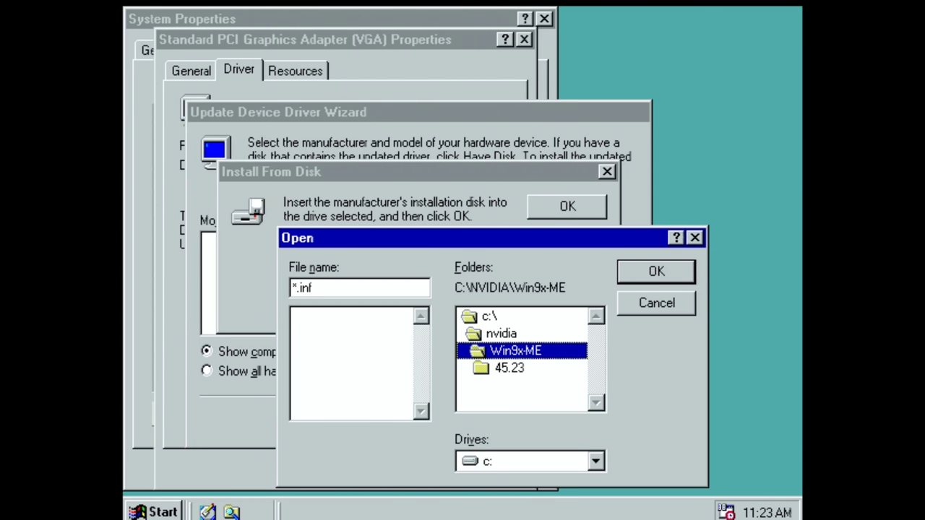
double_click(508, 370)
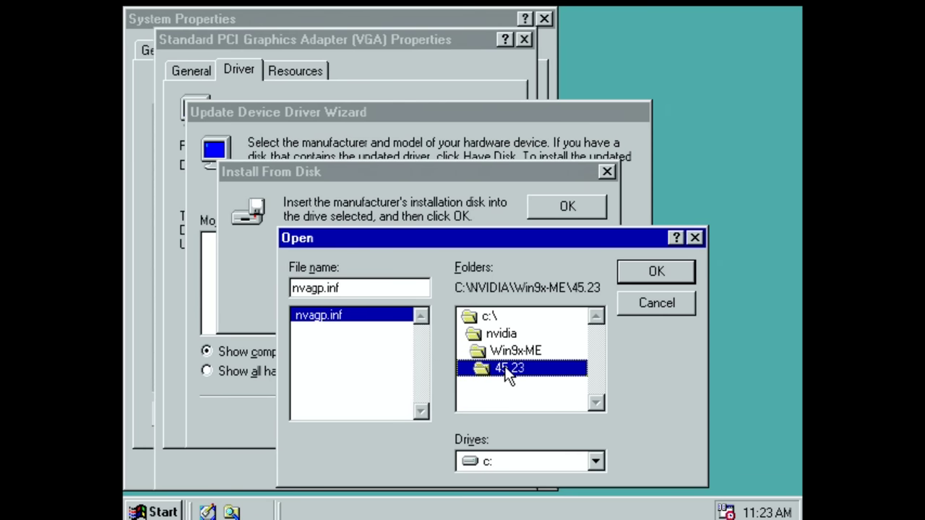
left_click(620, 271)
left_click(587, 212)
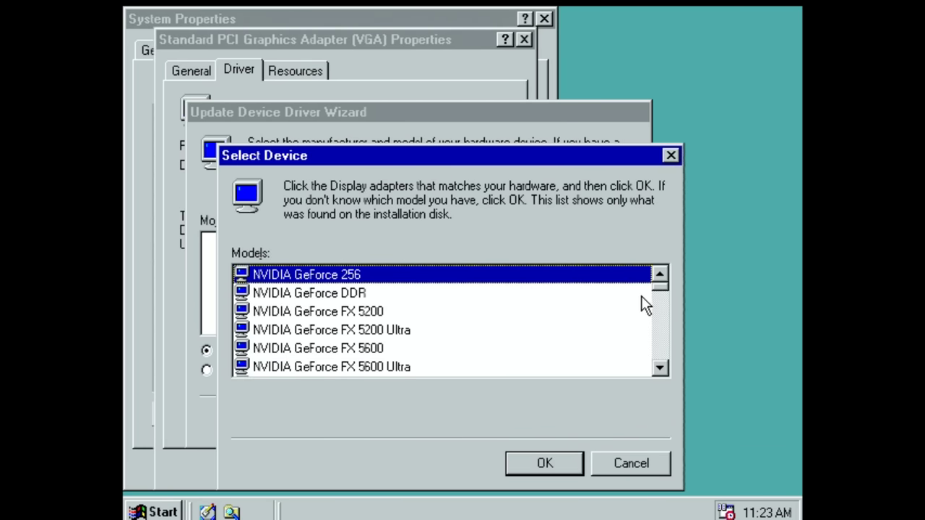
Step: Choose NVIDIA GeForce4 Ti 4200 with AGP8X, accept the warning and start copying files
left_click(663, 309)
left_click(664, 343)
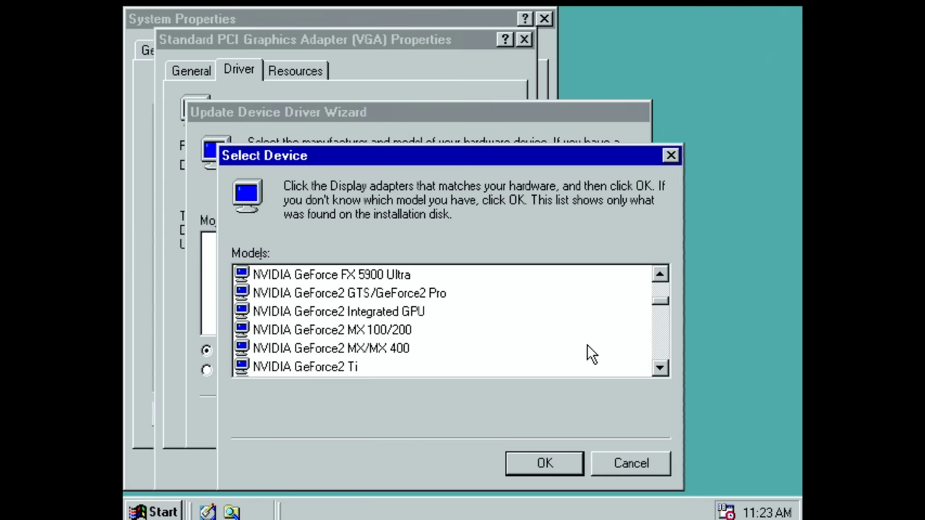
left_click(660, 346)
left_click(660, 348)
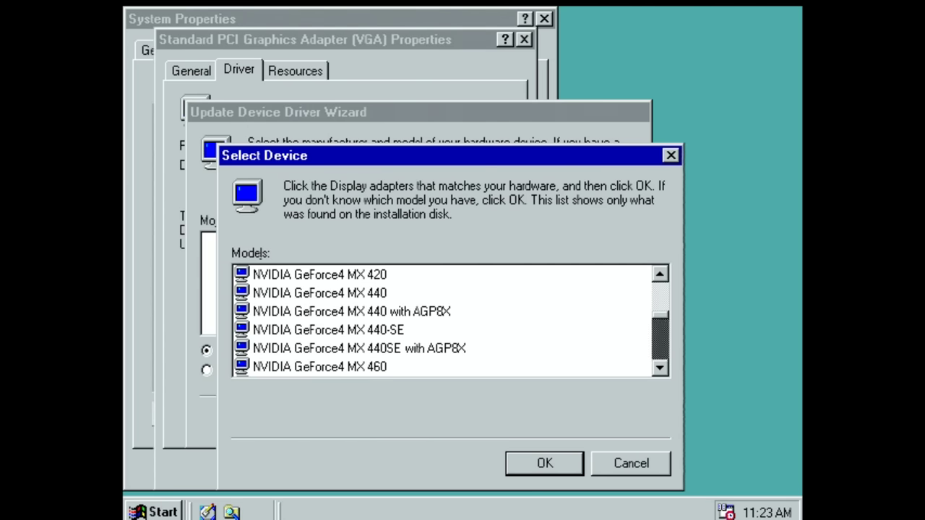
left_click(662, 348)
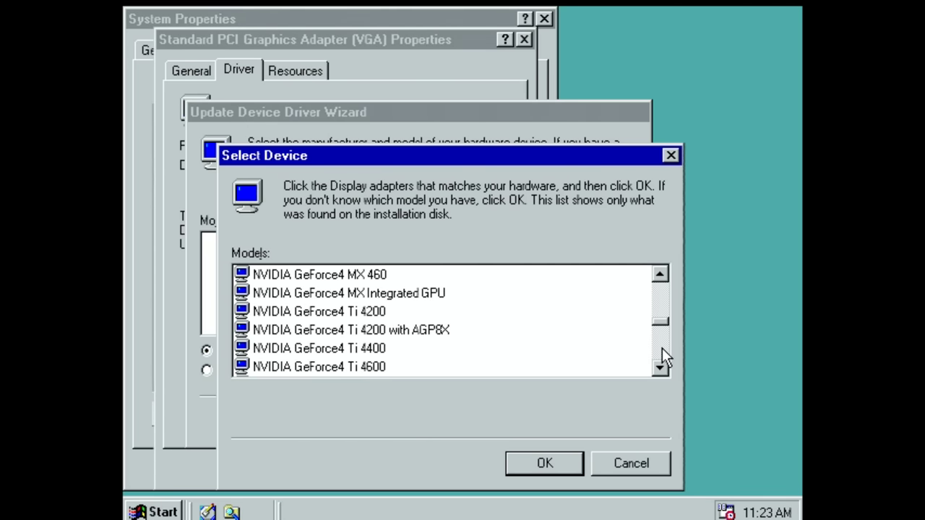
left_click(418, 335)
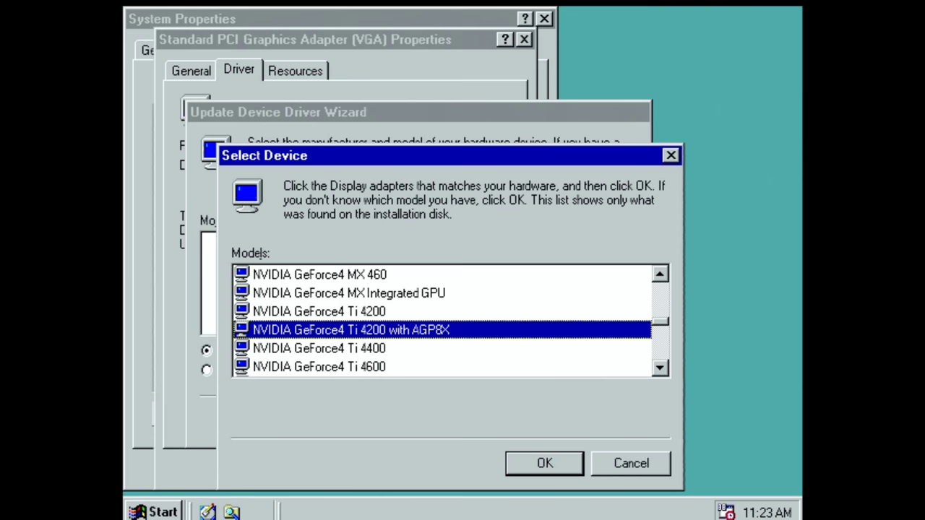
left_click(531, 460)
left_click(421, 320)
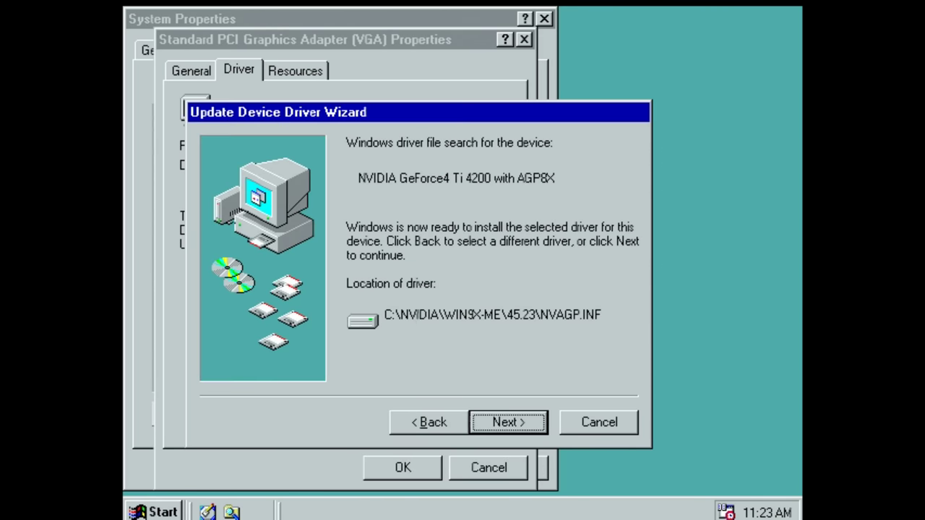
left_click(493, 422)
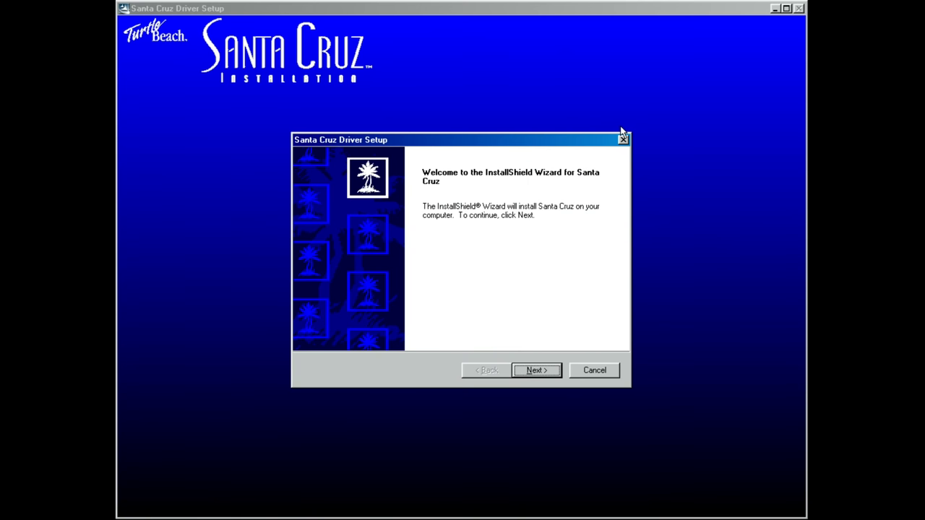
Step: Get past the Santa Cruz welcome page and accept the license agreement
left_click(539, 371)
left_click(536, 372)
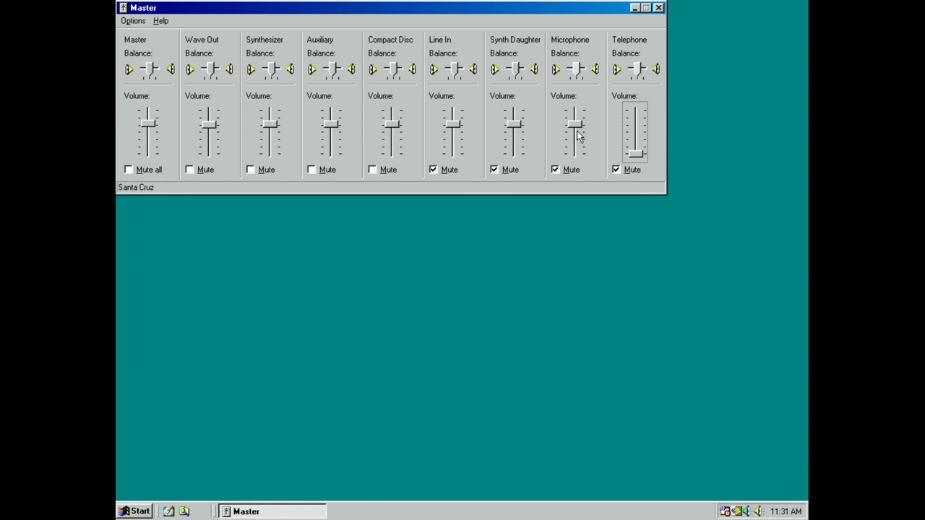
Step: Turn Microphone, Line In and Auxiliary fully down, mute Auxiliary, and launch the Incoming benchmark
left_click_drag(576, 128, 575, 178)
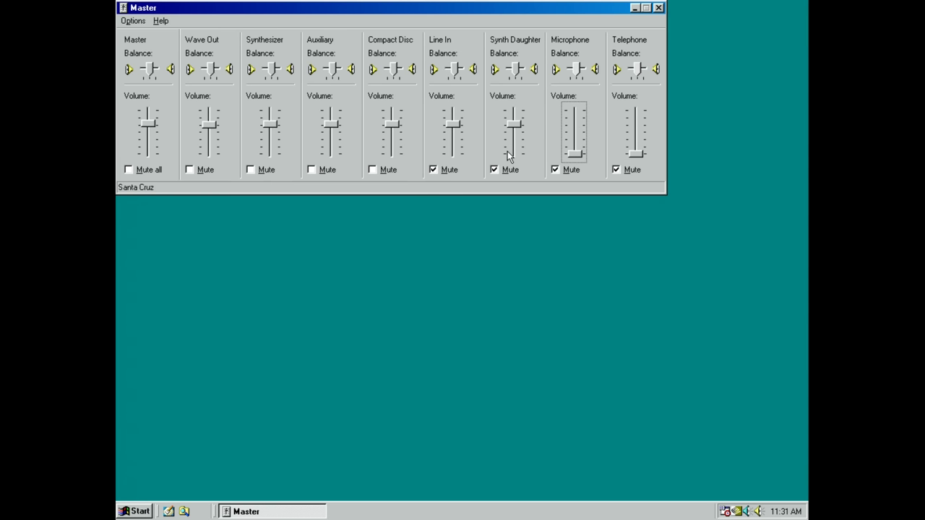
left_click_drag(455, 127, 452, 165)
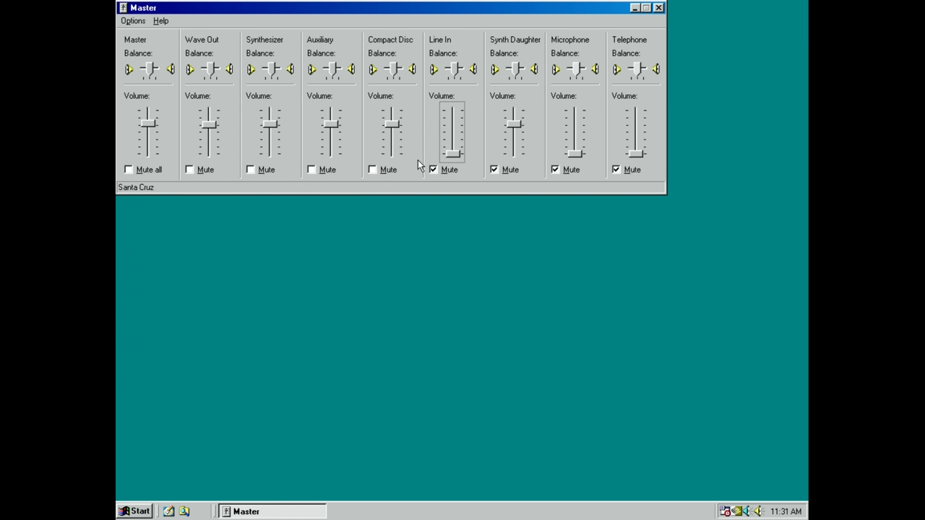
left_click_drag(333, 126, 335, 187)
left_click(325, 174)
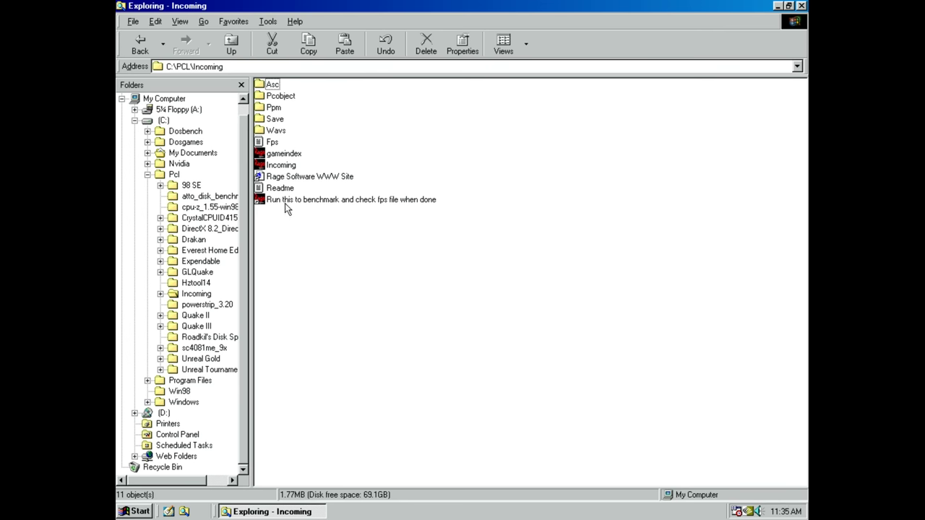
double_click(284, 203)
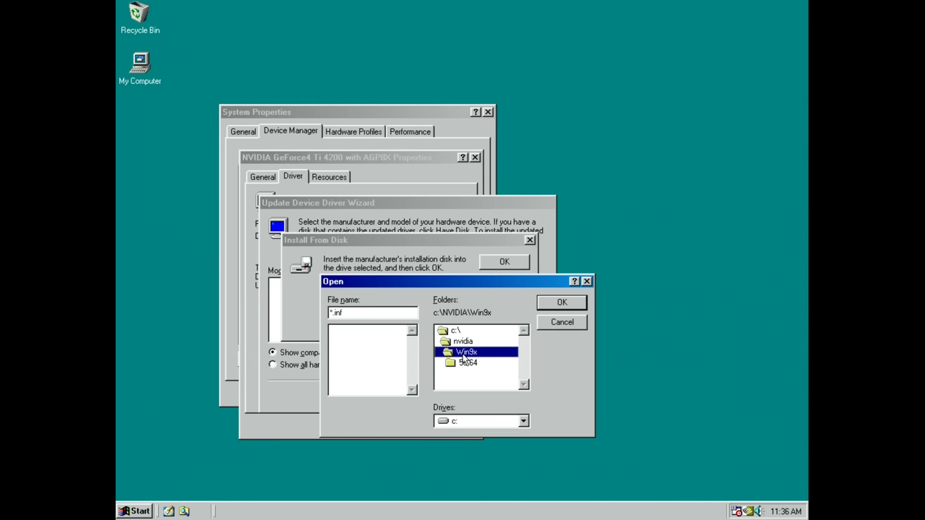
Step: Install the 56.64 driver from nvaml.inf as GeForce4 Ti 4200 with AGP8X, accepting the warning
double_click(467, 363)
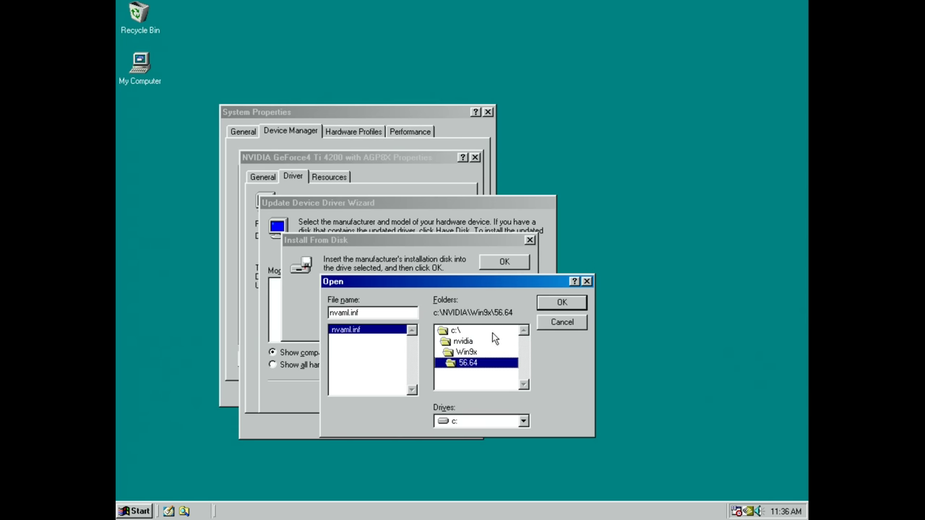
left_click(562, 302)
left_click(504, 261)
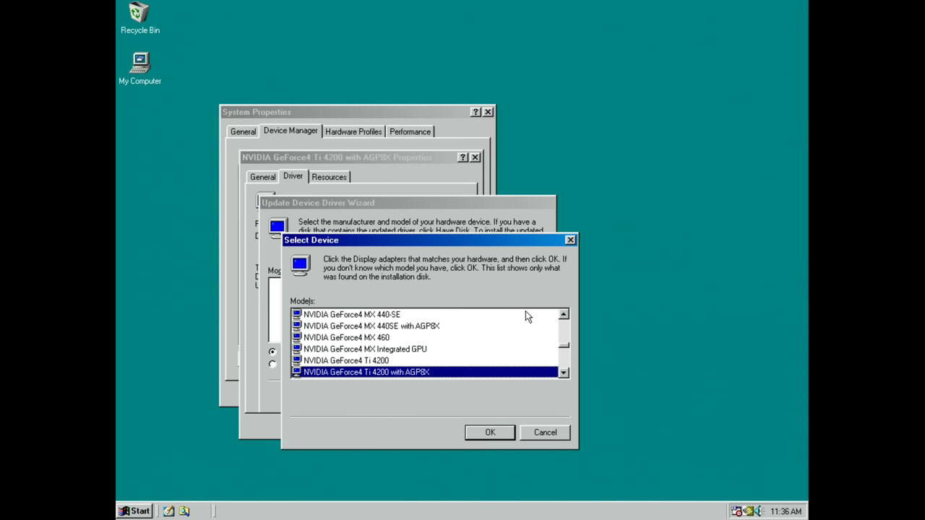
left_click(565, 373)
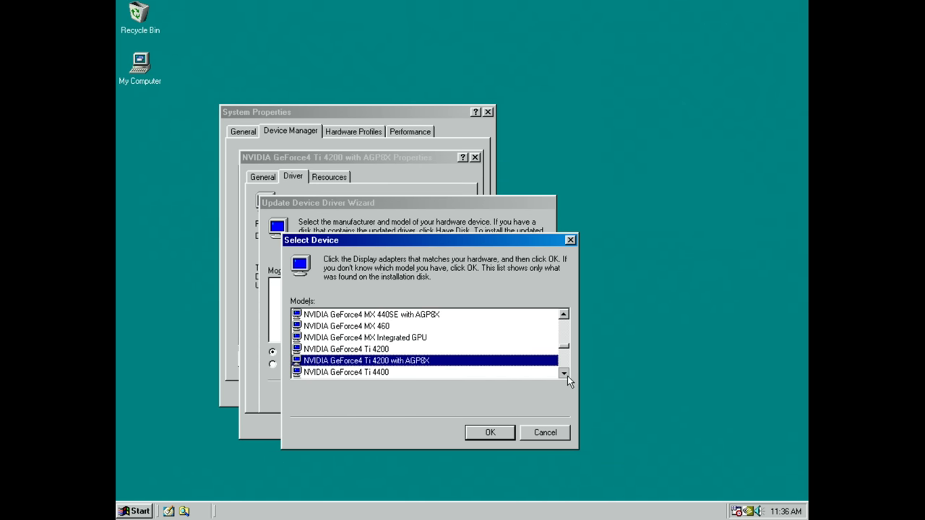
left_click_drag(567, 375, 567, 347)
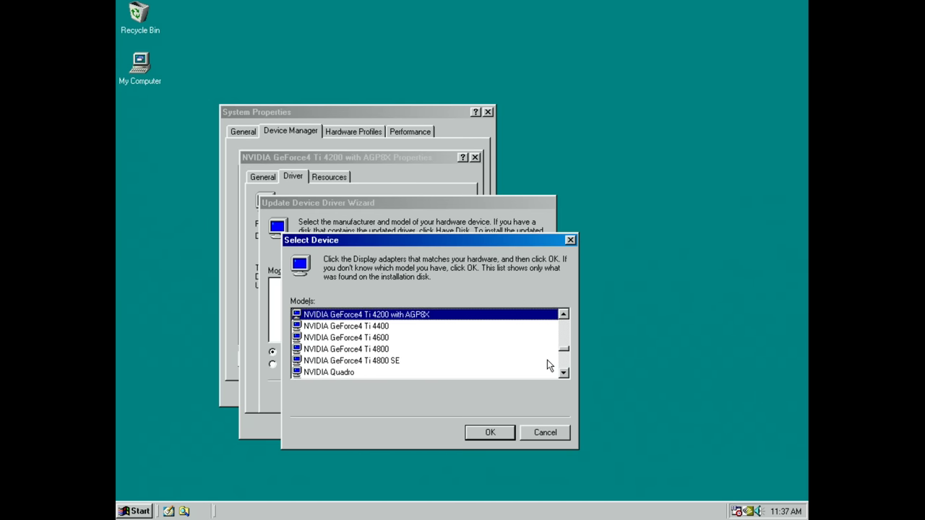
left_click(494, 432)
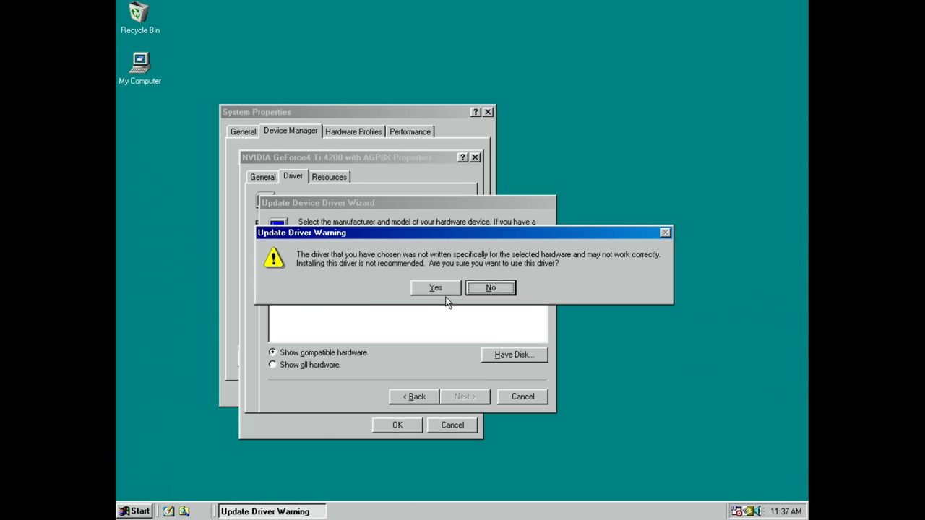
left_click(443, 291)
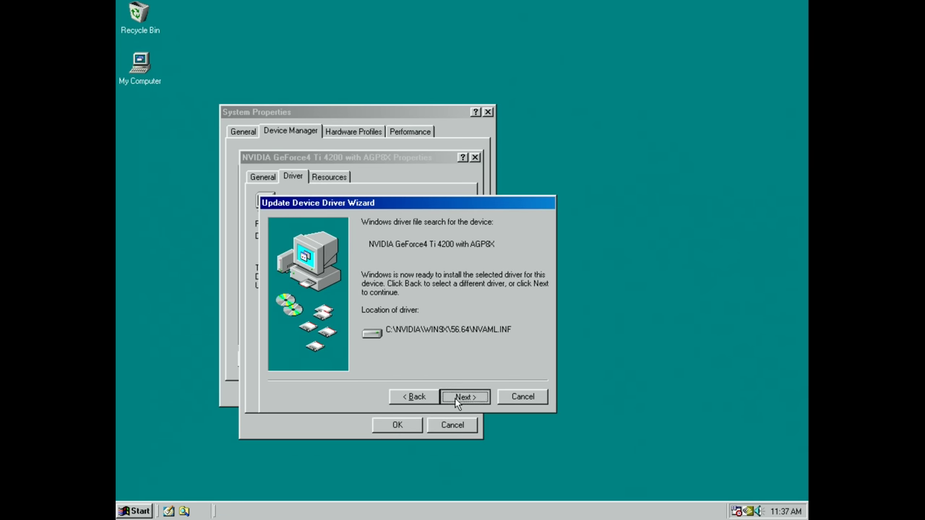
left_click(456, 398)
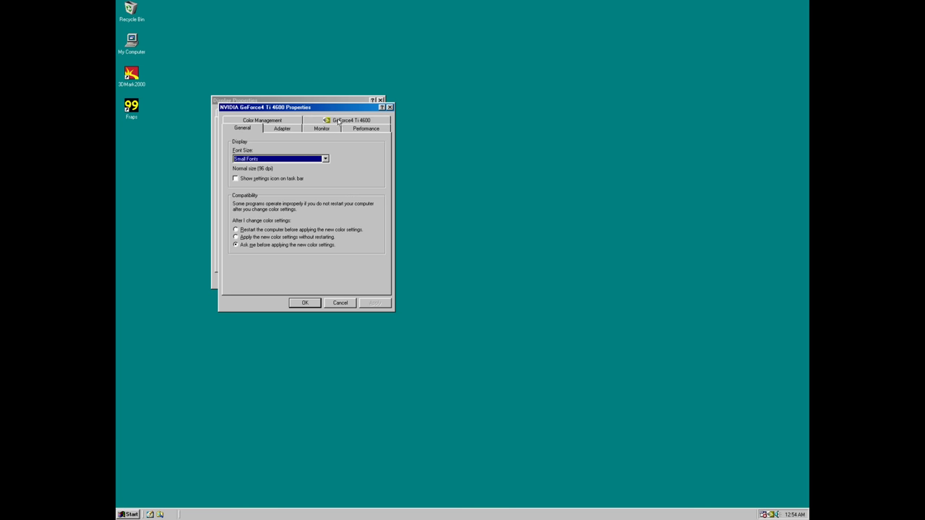
Step: Go to the GeForce4 Ti 4600 tab and its Performance & Quality Settings page
left_click(337, 121)
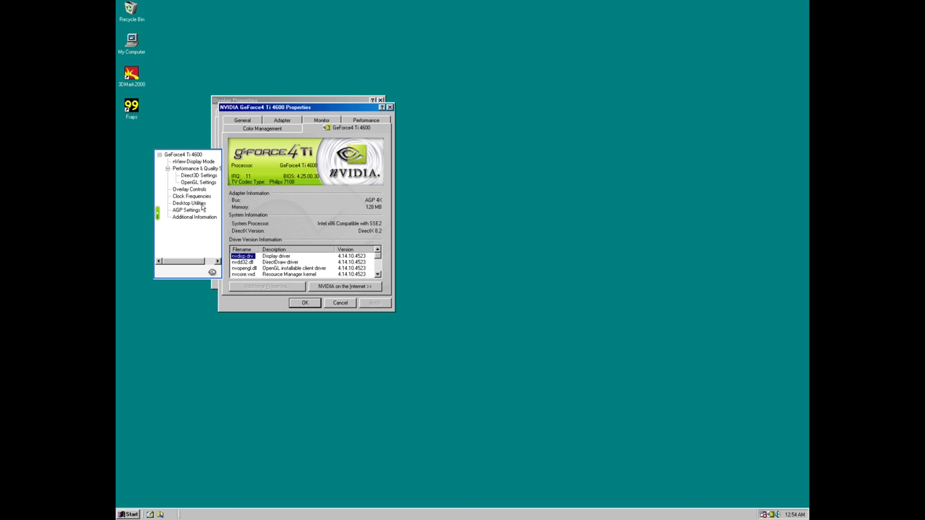
left_click(196, 162)
left_click(197, 169)
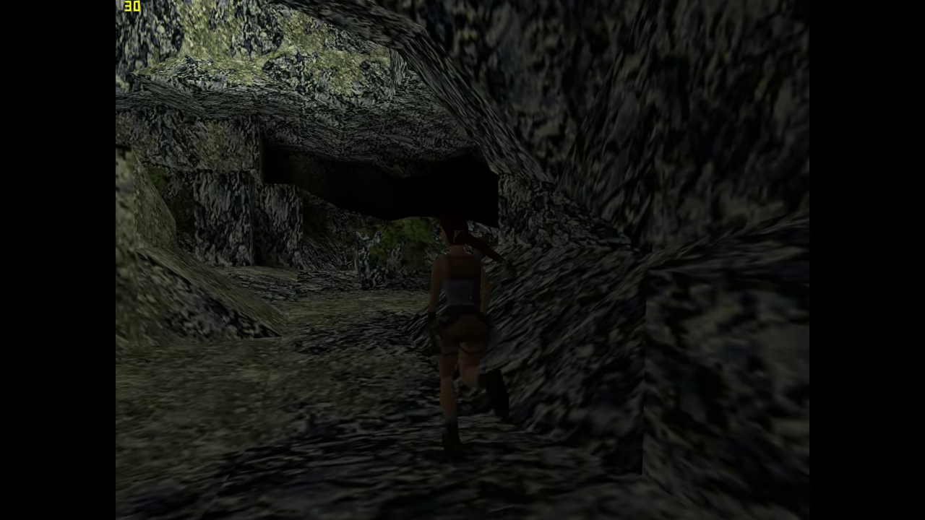
Step: In Tomb Raider II, run Lara through the cave, across the water and up the passage
key("Up")
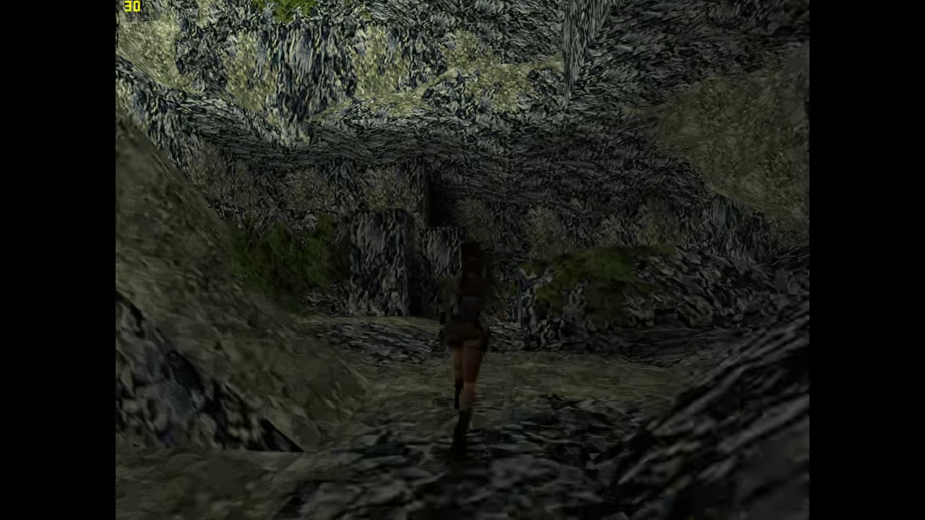
key("Up")
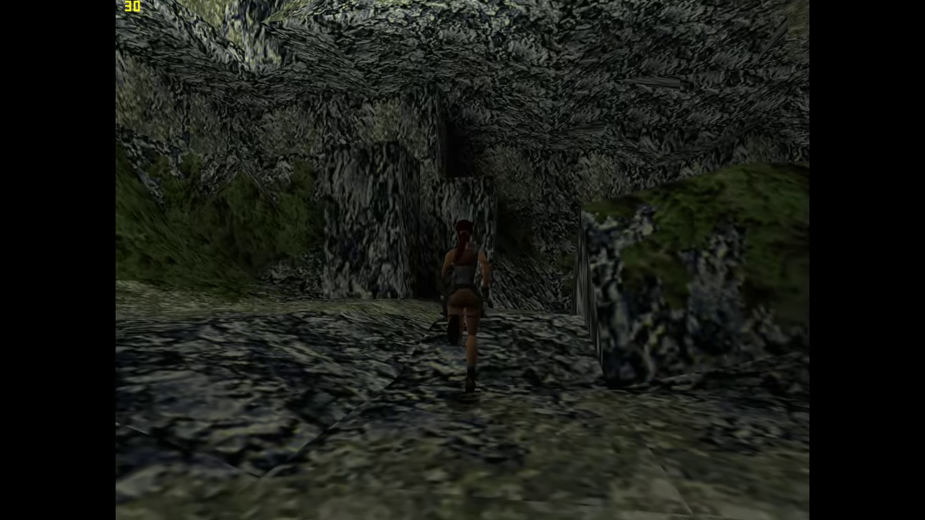
key("Up")
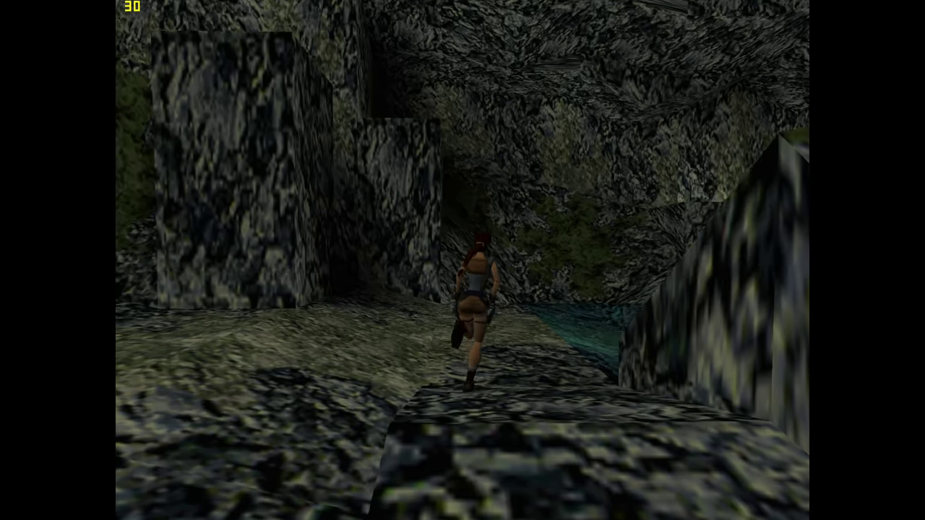
key("Up")
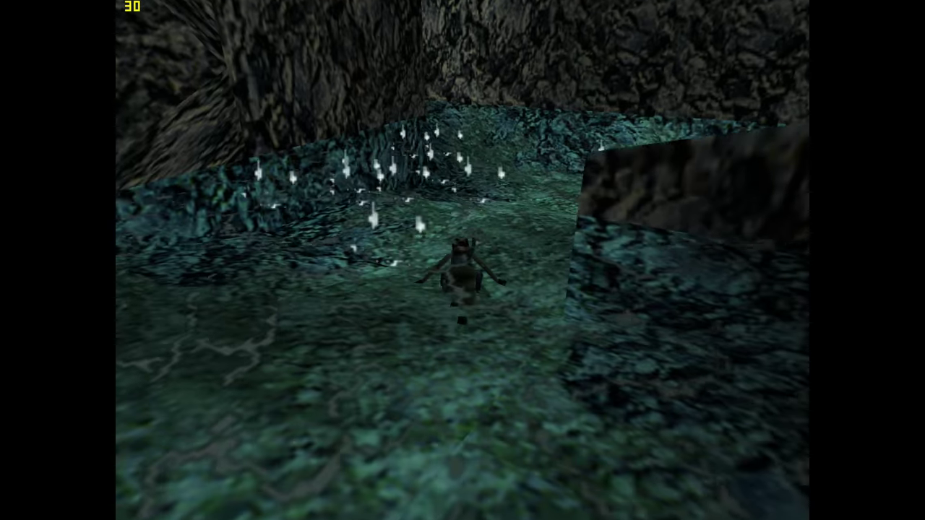
key("Up")
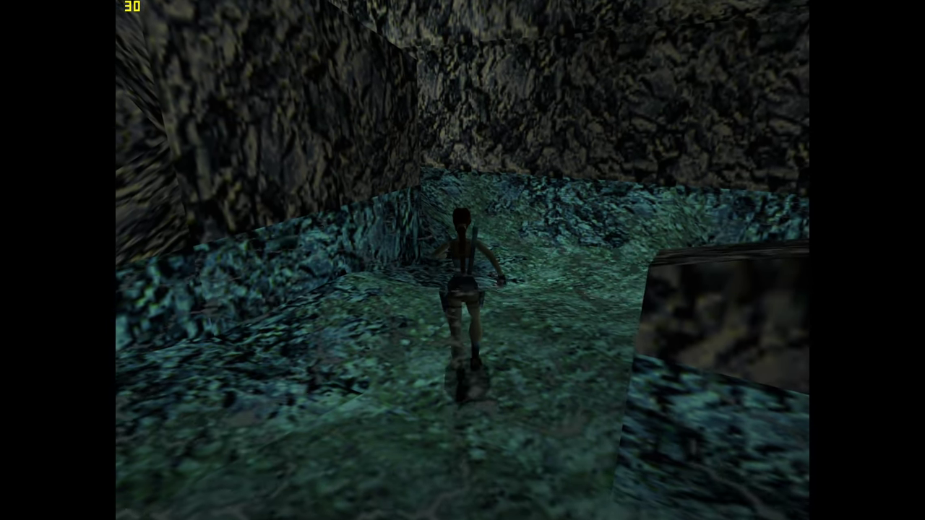
key("Up")
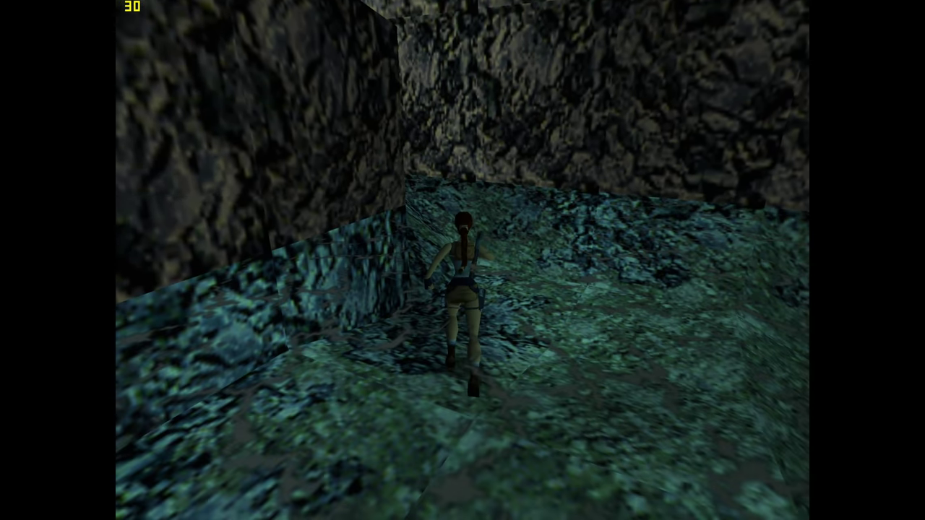
key("Up")
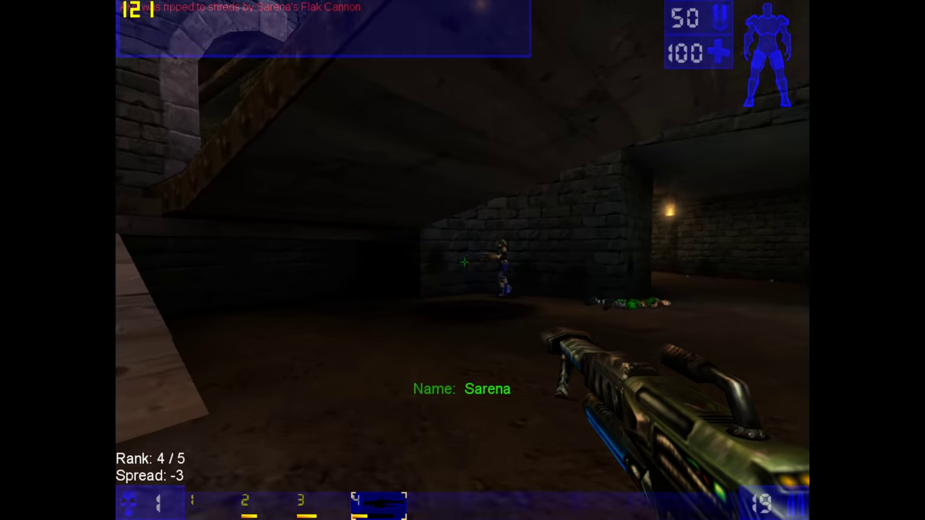
Step: In Unreal Tournament, shoot the enemy bot and pick up the ASMD Shock Rifle
right_click(462, 260)
left_click(463, 260)
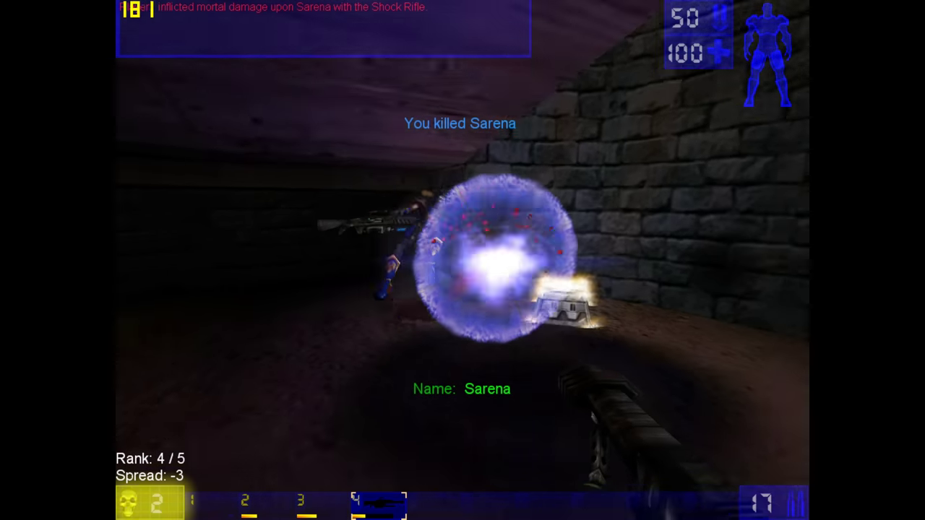
key("w")
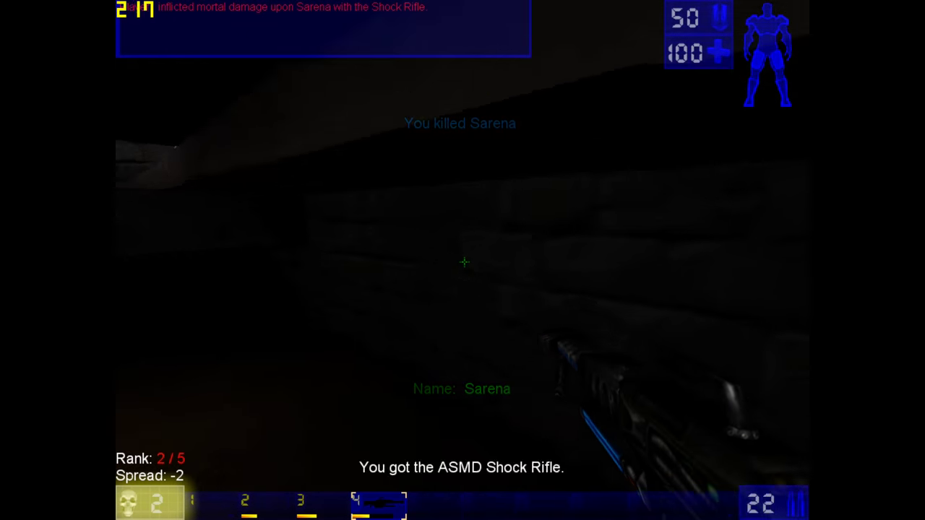
key("w")
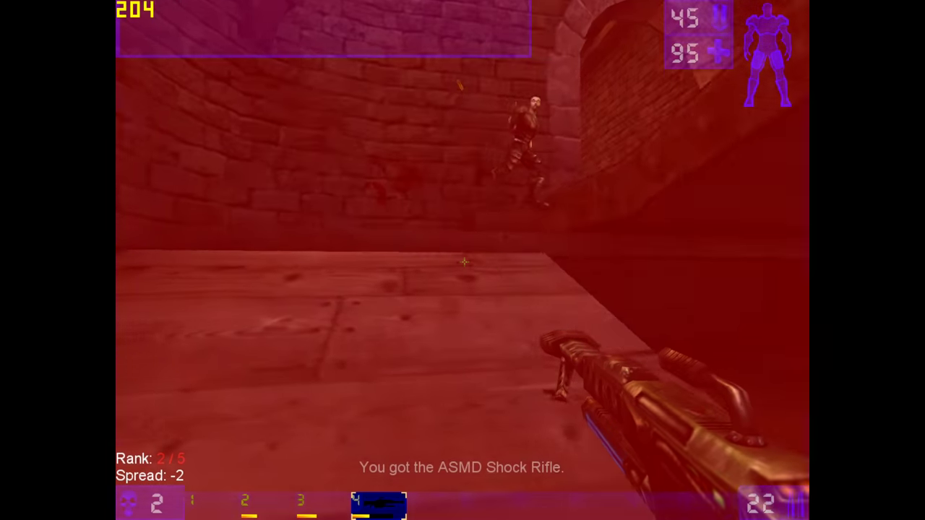
right_click(464, 262)
key("w")
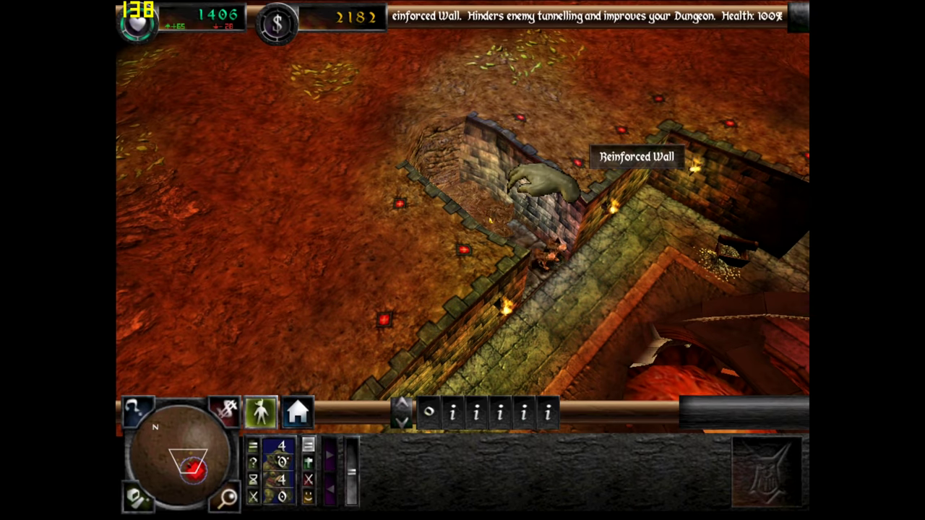
Step: Tag three rock tiles beside the Reinforced Wall for the imps to dig
left_click(434, 123)
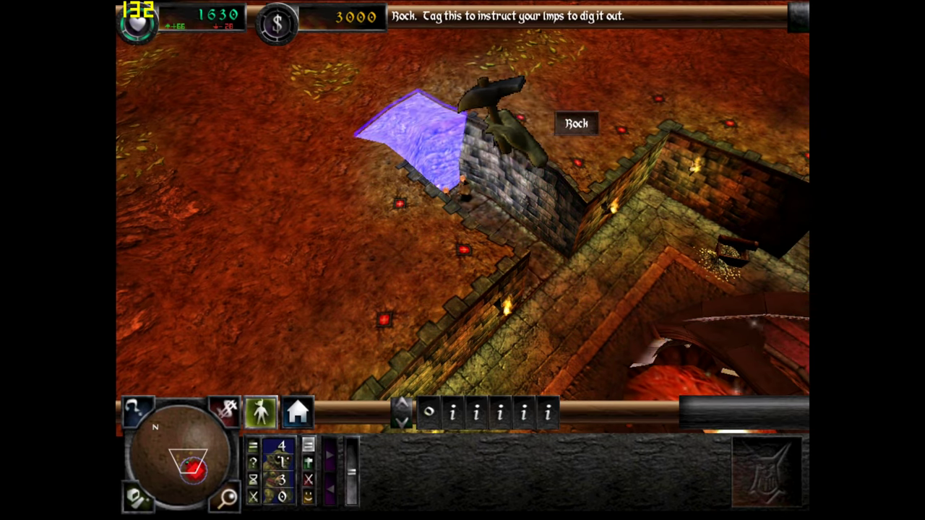
left_click(557, 54)
left_click(372, 79)
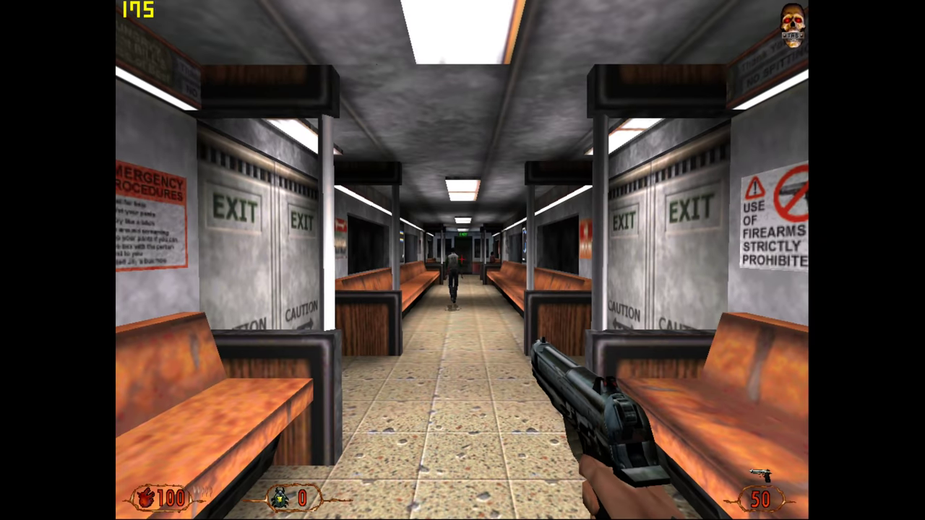
Step: Walk down the Blood II subway car and fire the dual pistols at the enemies
key("w")
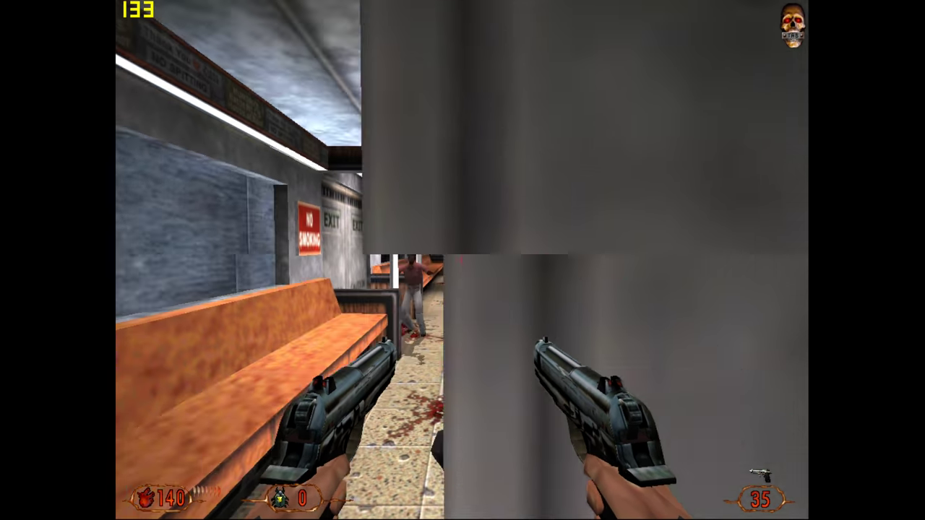
key("d")
left_click(462, 260)
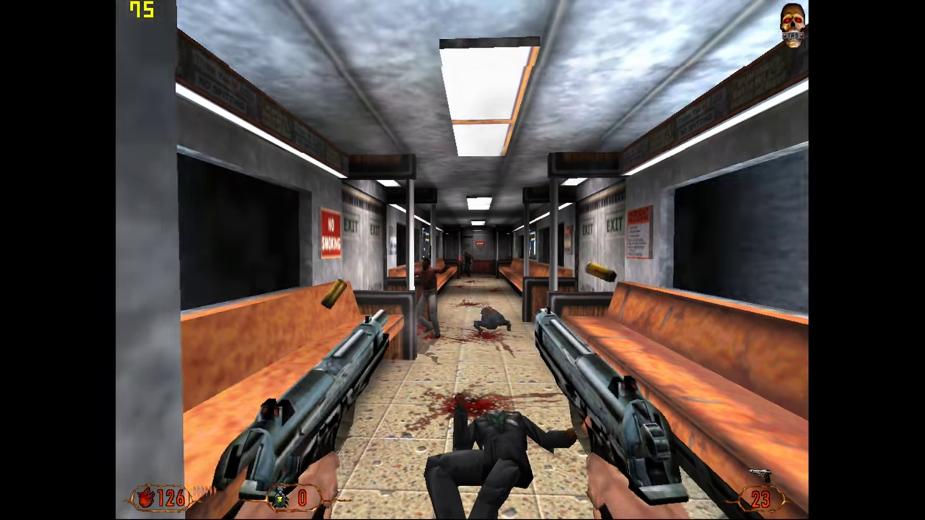